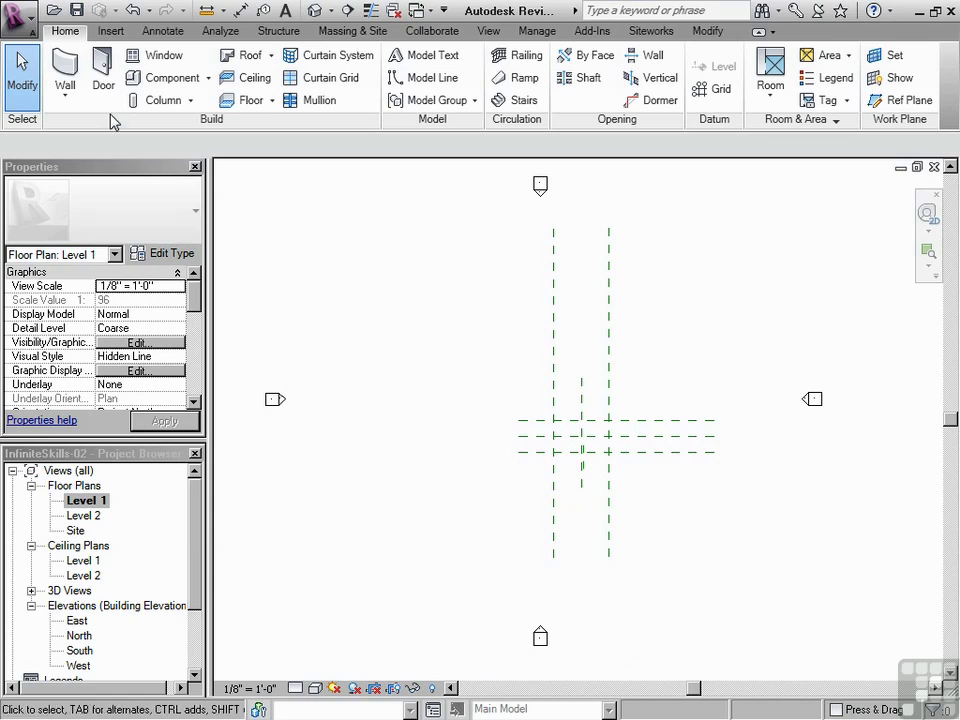
# Step: Start a wall near the west marker, then cancel it without drawing anything
pyautogui.click(65, 72)
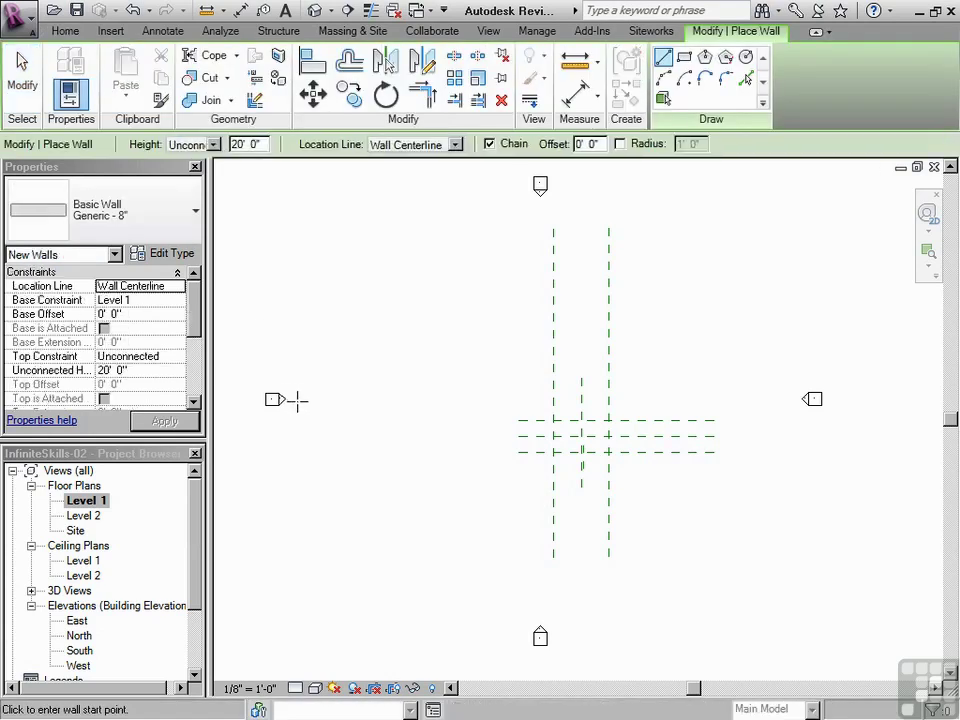
pyautogui.click(296, 399)
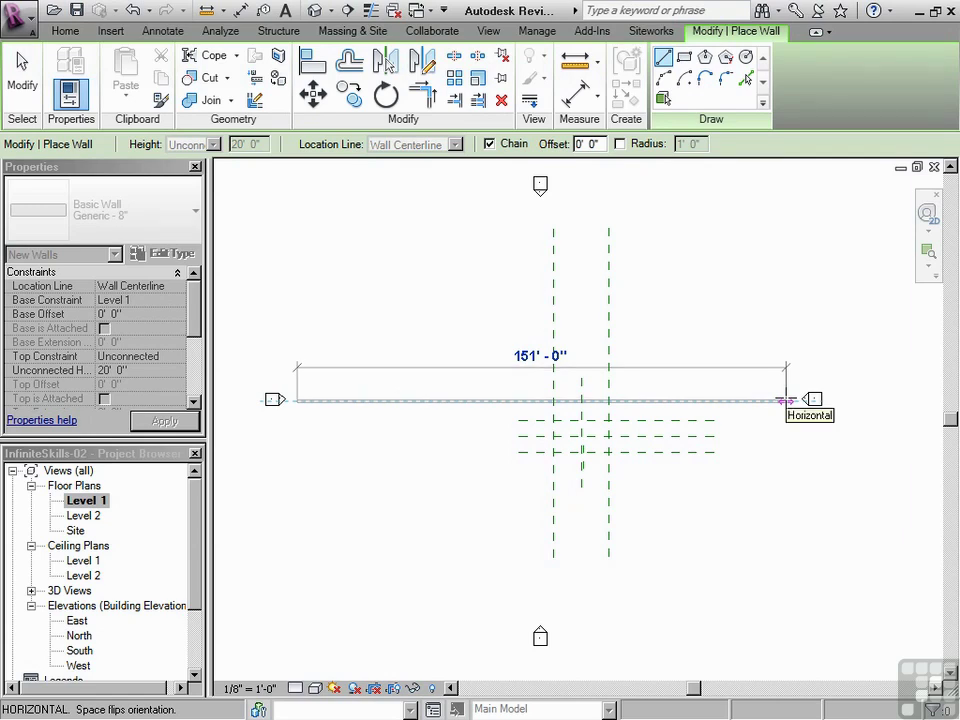
pyautogui.press('Escape')
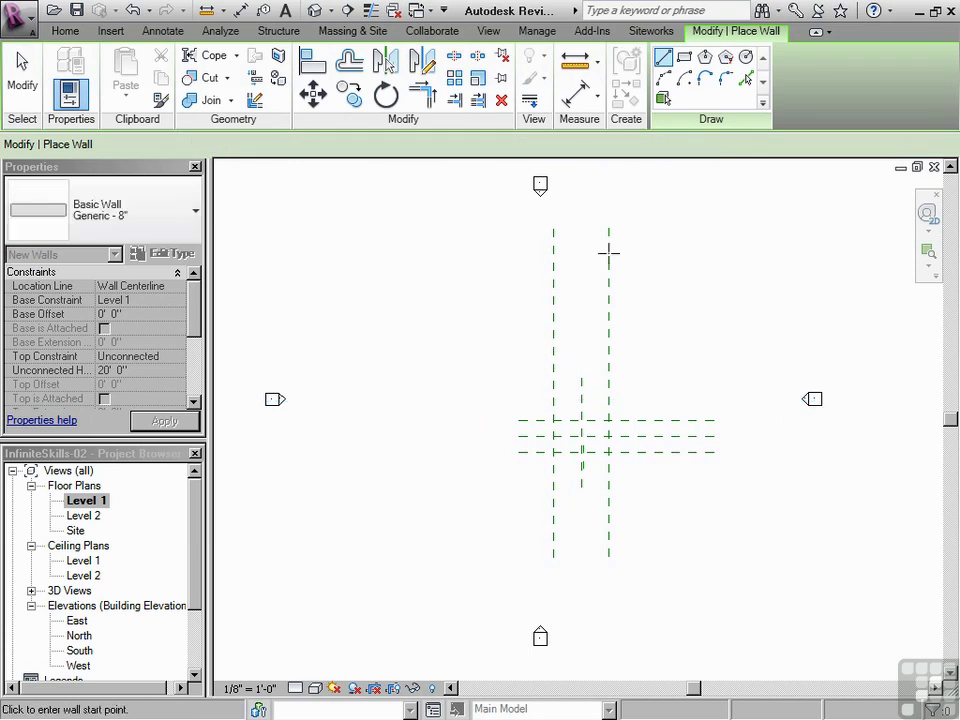
pyautogui.press('Escape')
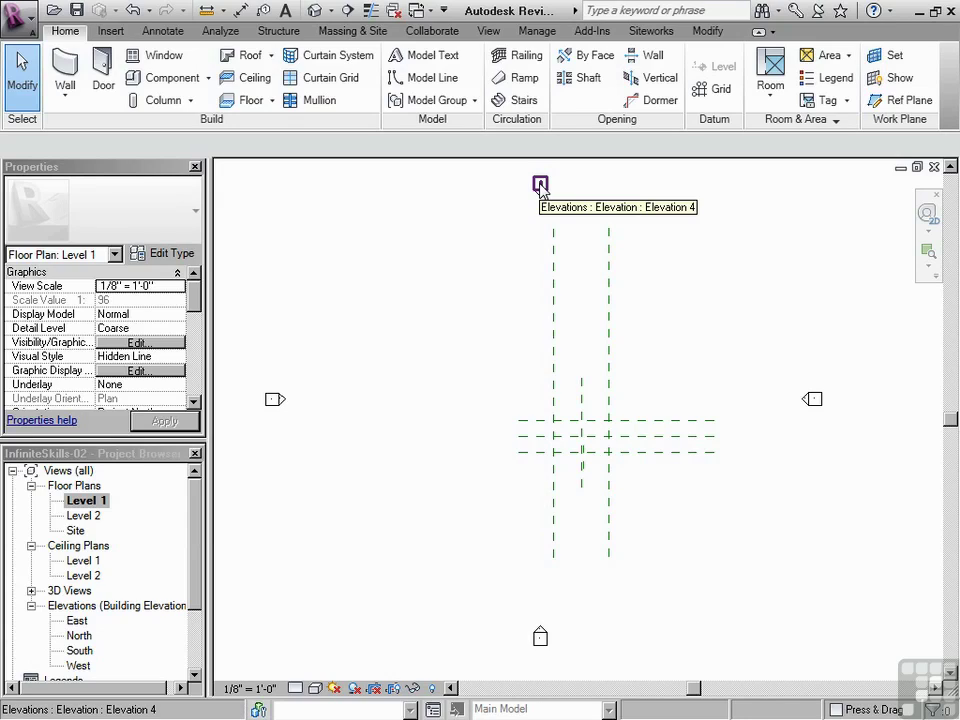
# Step: Zoom in and pan to frame the north elevation marker closely
pyautogui.scroll(5, 541, 187)
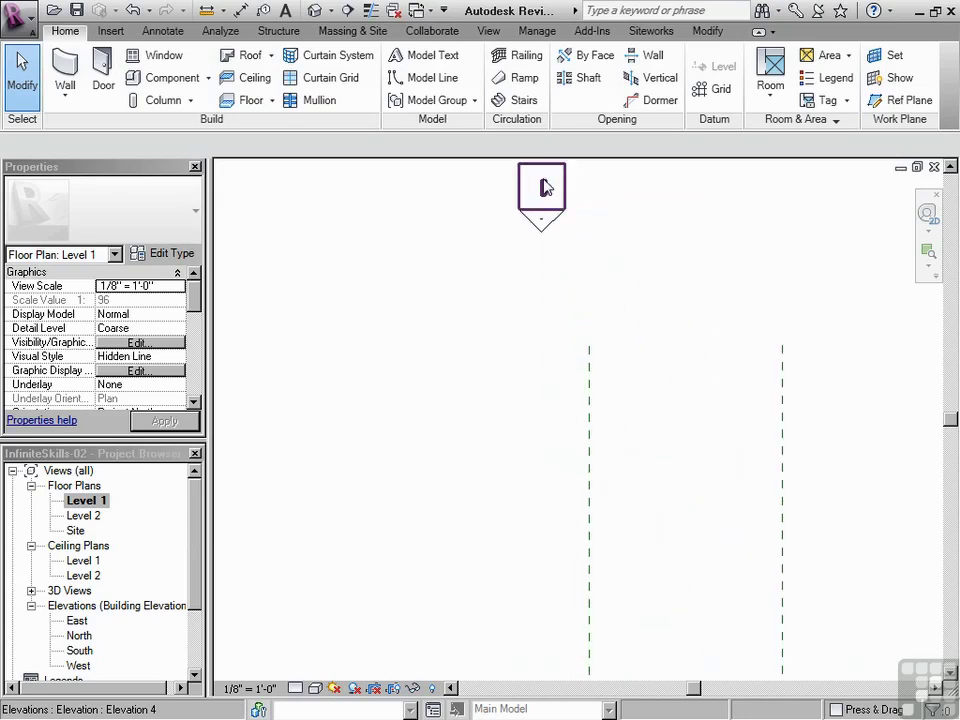
pyautogui.scroll(3, 541, 187)
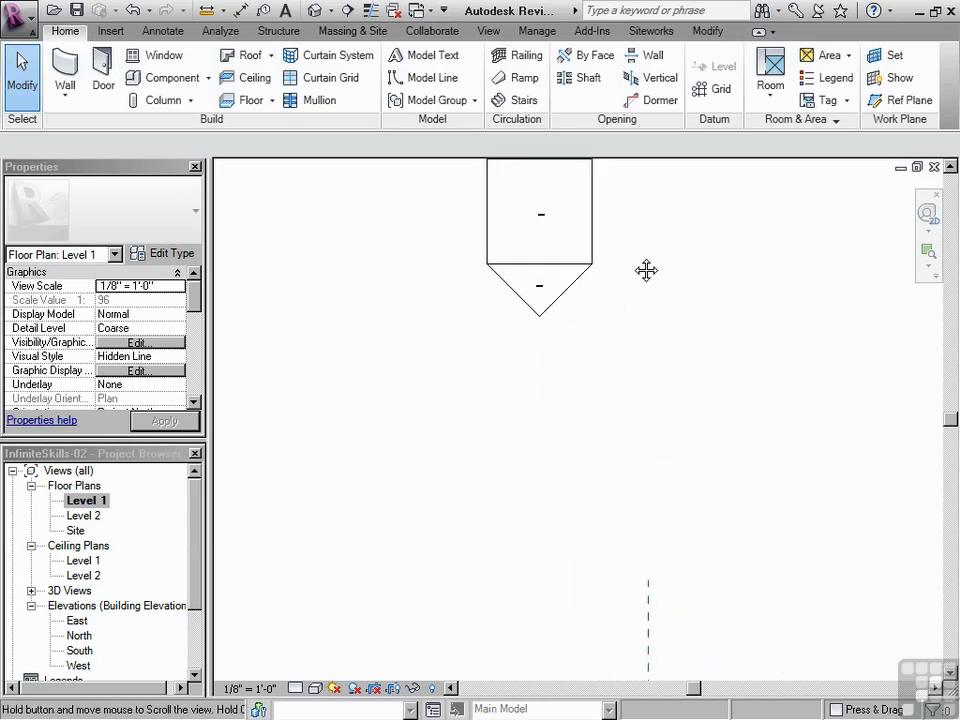
pyautogui.moveTo(646, 270); pyautogui.dragTo(646, 328, button='middle')
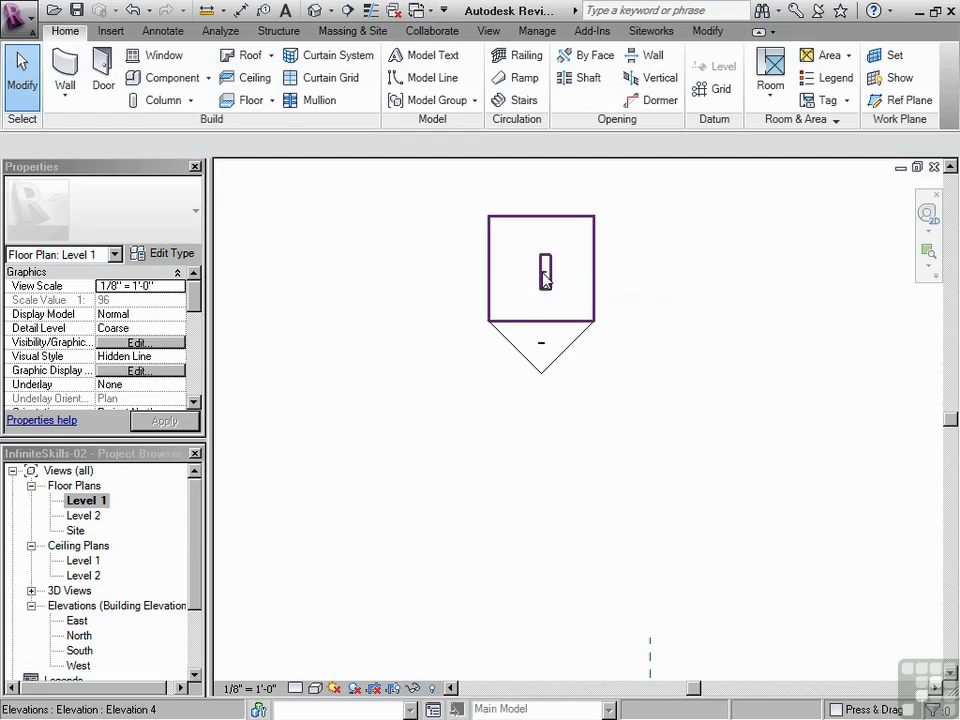
# Step: Select the north elevation marker to inspect it, then clear the selection
pyautogui.click(546, 346)
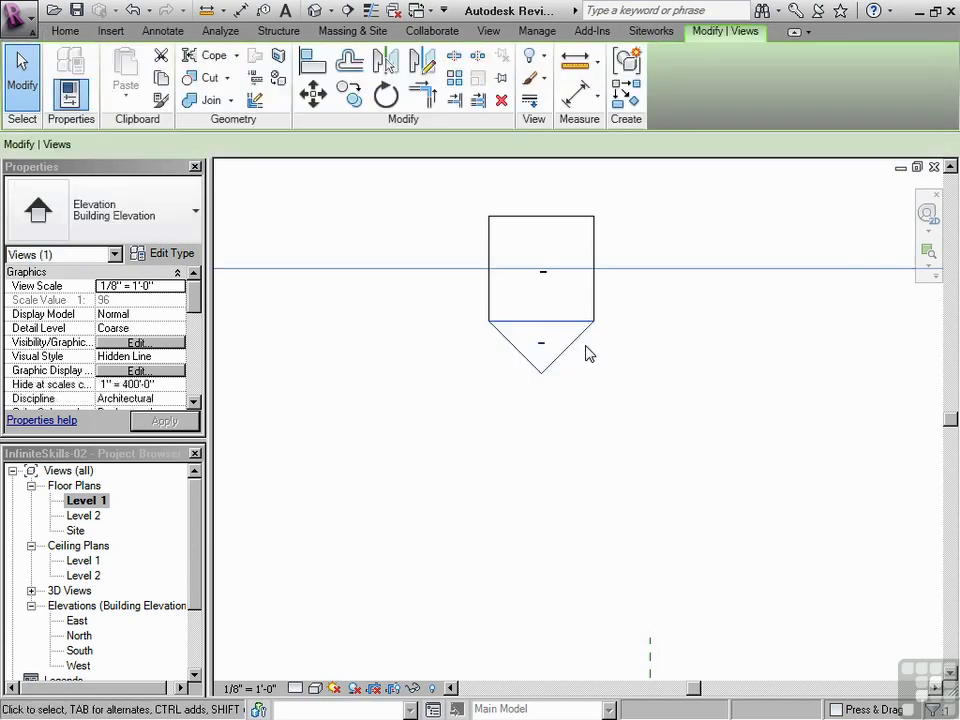
pyautogui.scroll(-4, 612, 370)
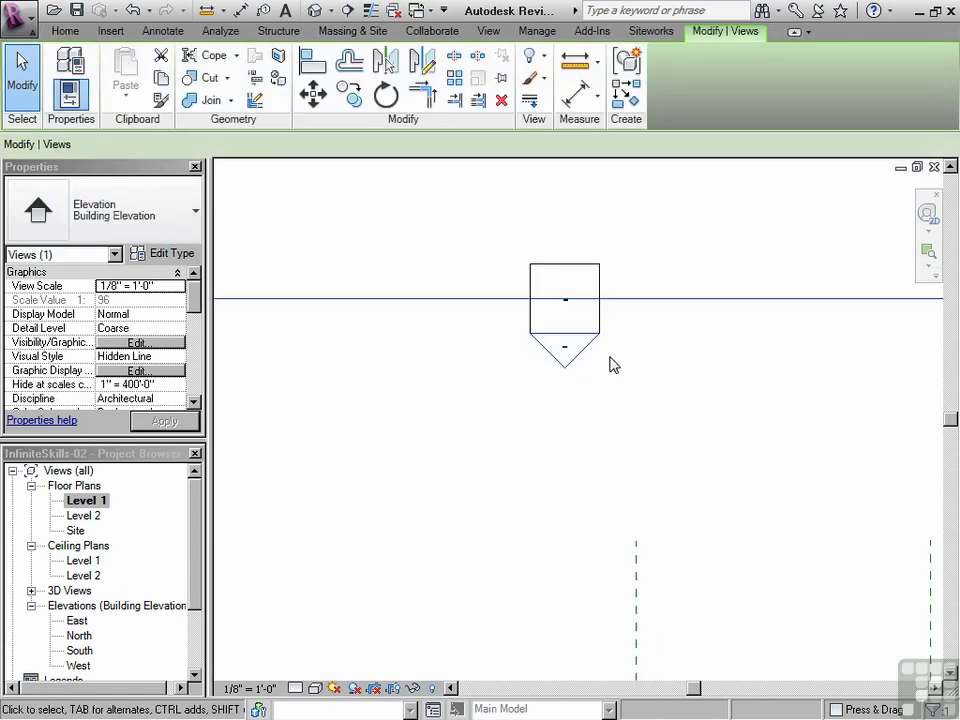
pyautogui.press('Escape')
# Step: Zoom out until the north marker and the reference-plane area show together, then reselect and deselect it
pyautogui.scroll(-5, 480, 322)
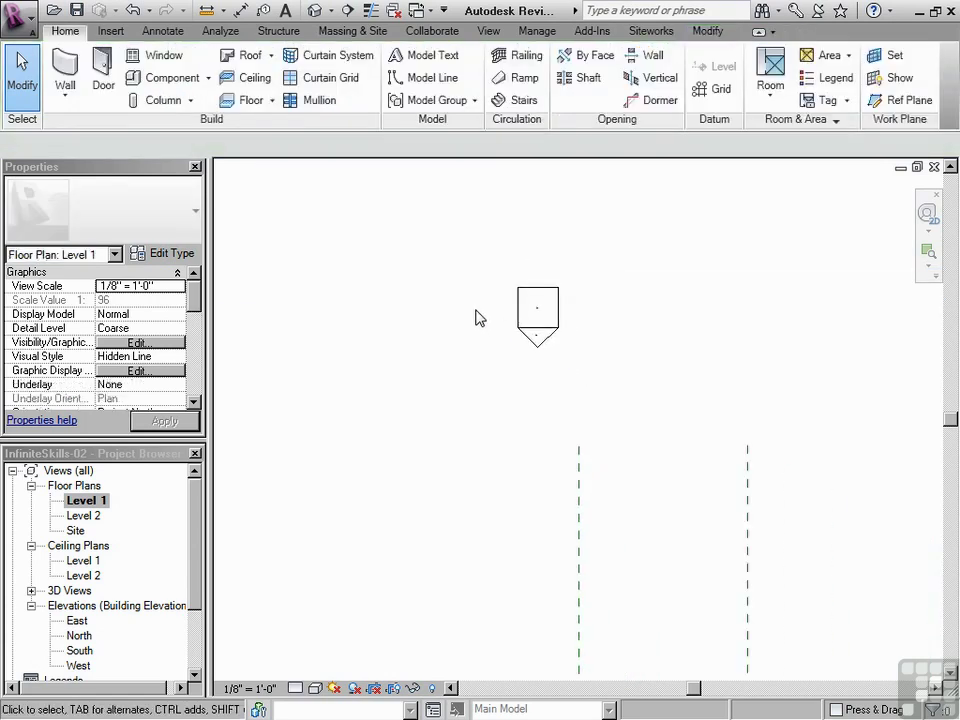
pyautogui.scroll(-2, 477, 310)
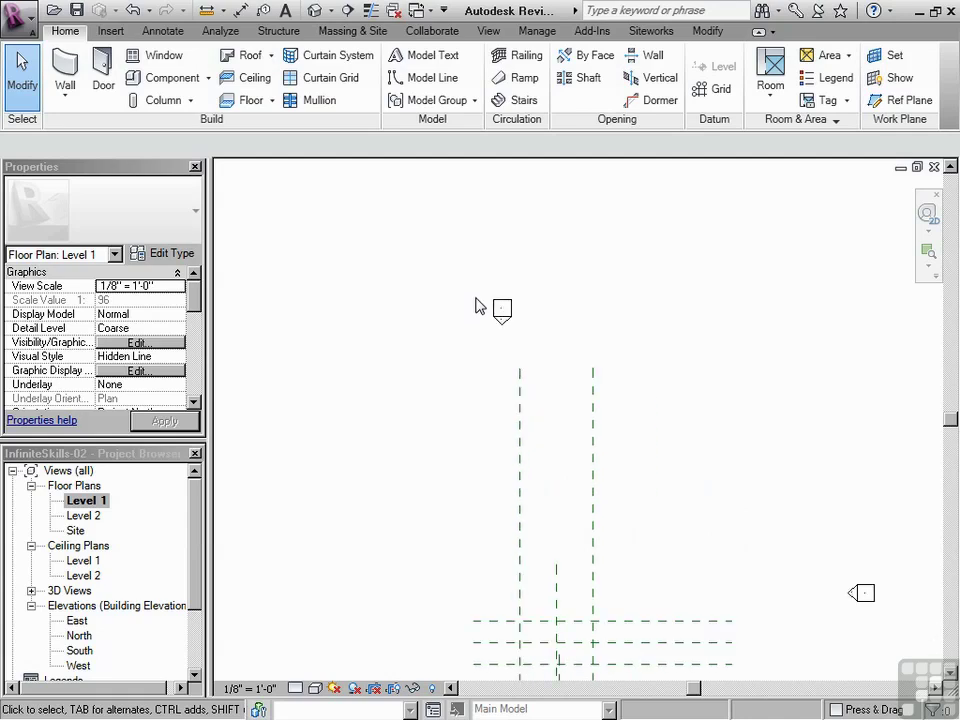
pyautogui.scroll(-2, 475, 225)
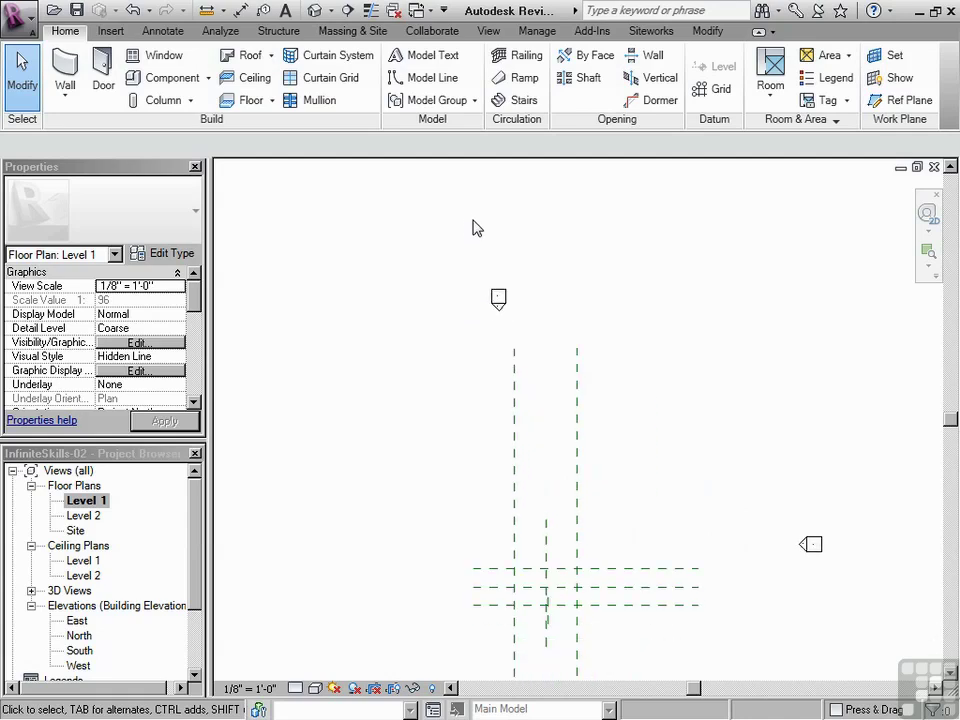
pyautogui.click(498, 315)
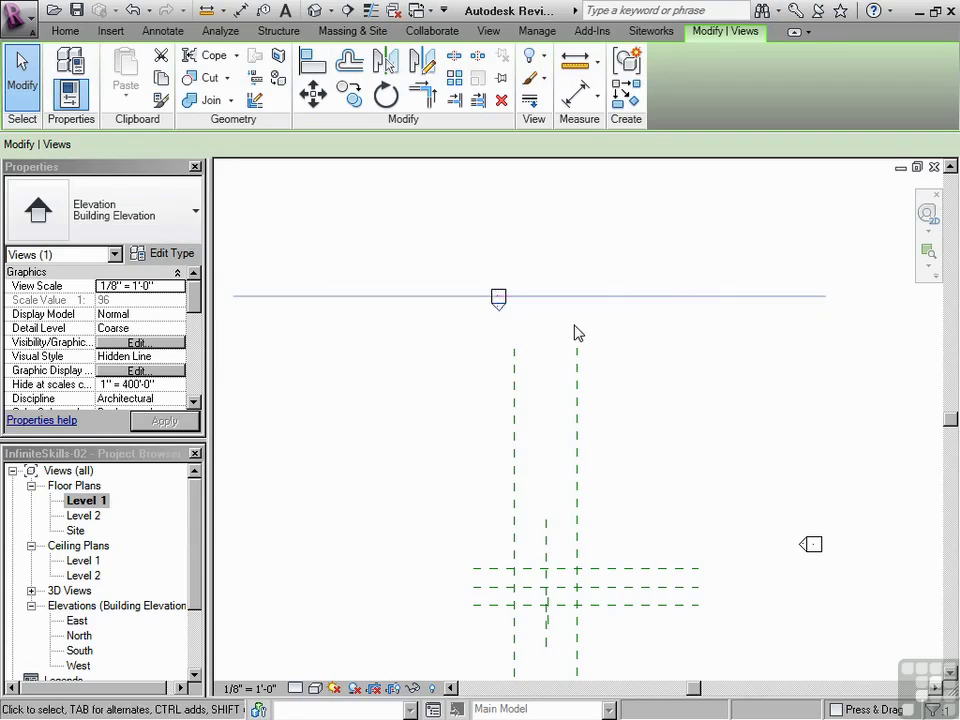
pyautogui.click(465, 337)
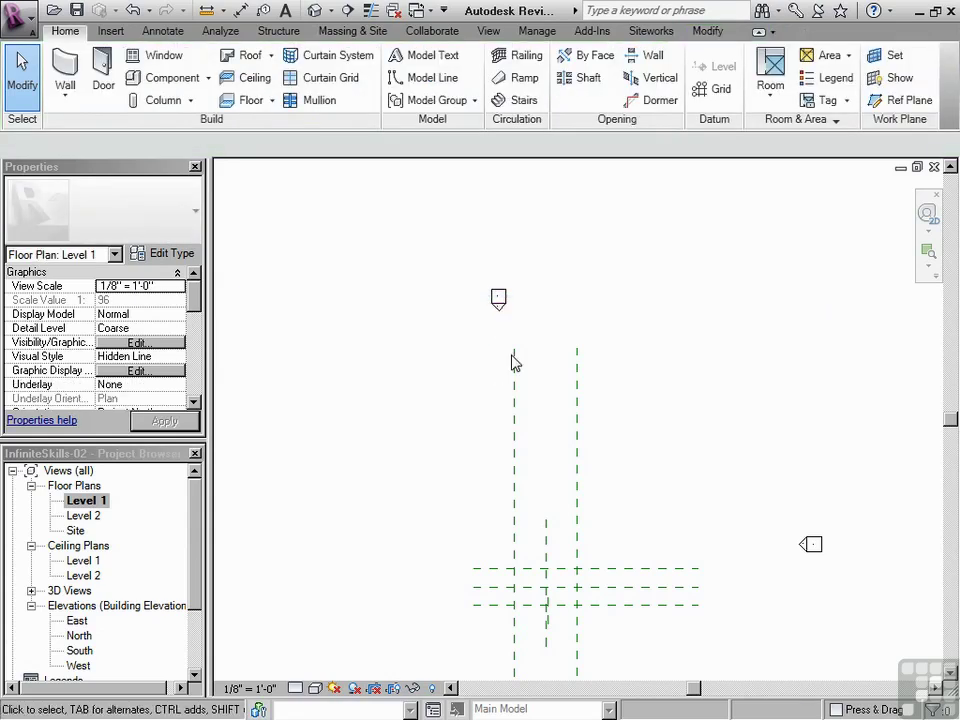
pyautogui.scroll(1, 513, 360)
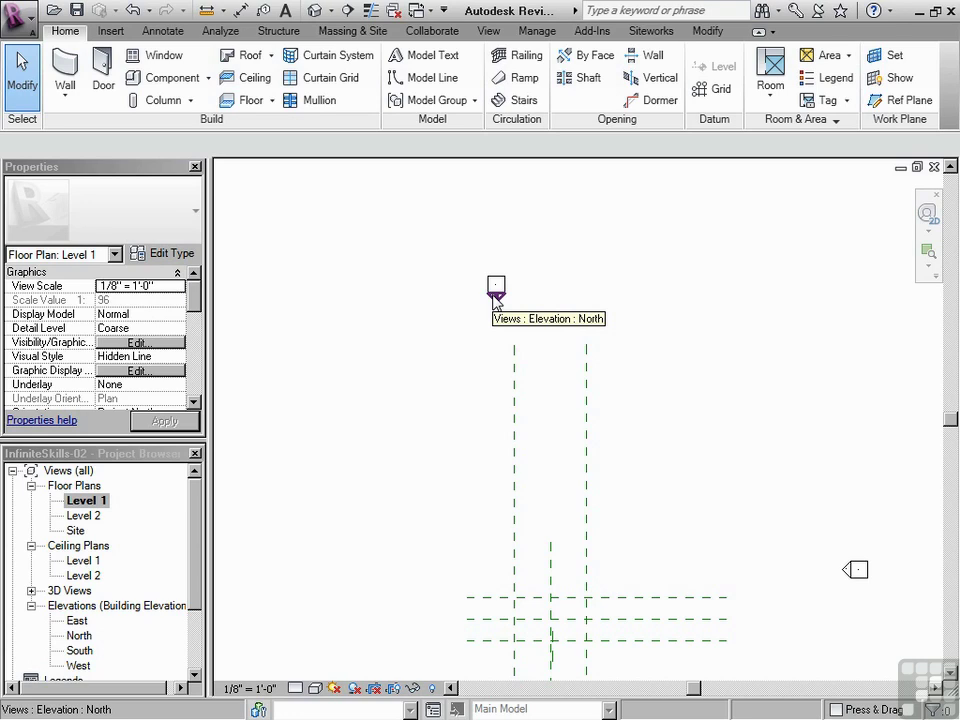
pyautogui.click(152, 455)
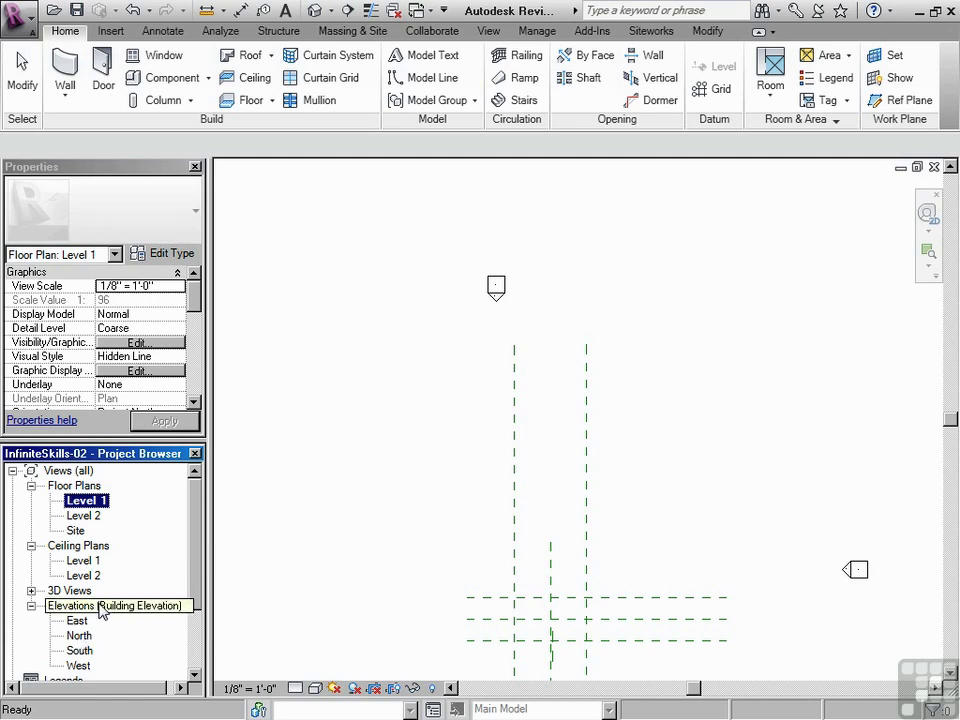
pyautogui.doubleClick(79, 637)
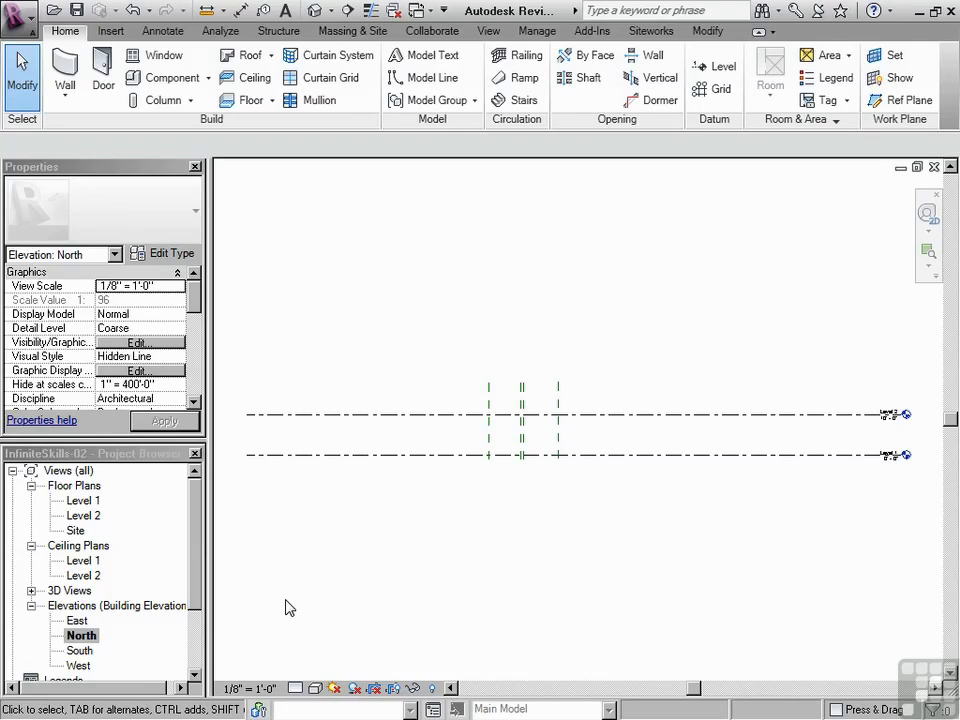
pyautogui.click(76, 486)
pyautogui.doubleClick(88, 502)
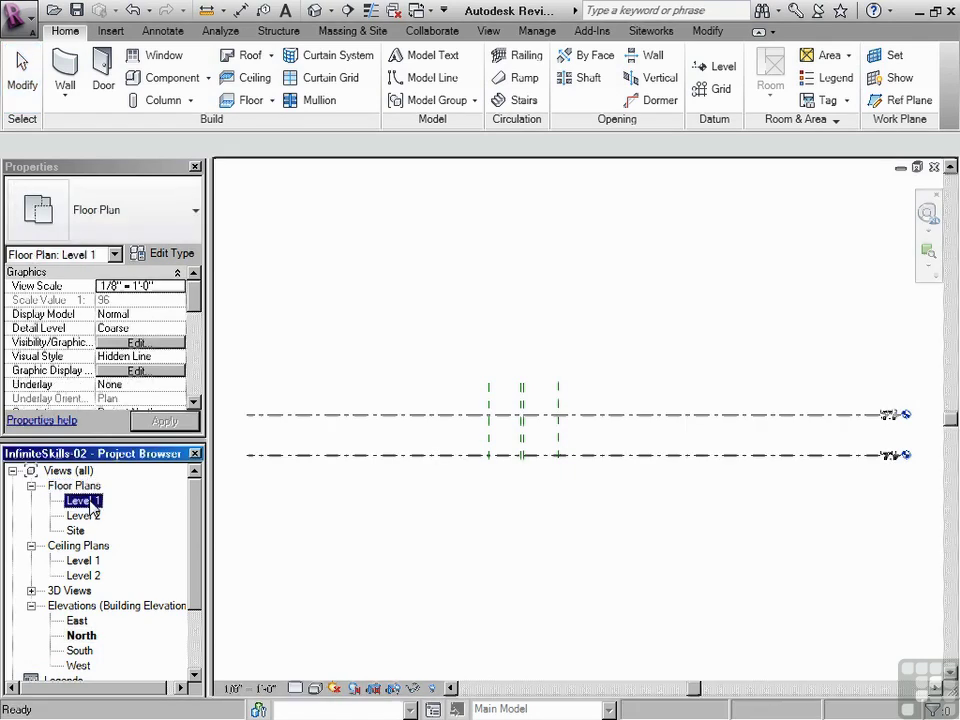
# Step: Drag the south elevation marker up toward the reference-plane building area
pyautogui.scroll(-2, 516, 206)
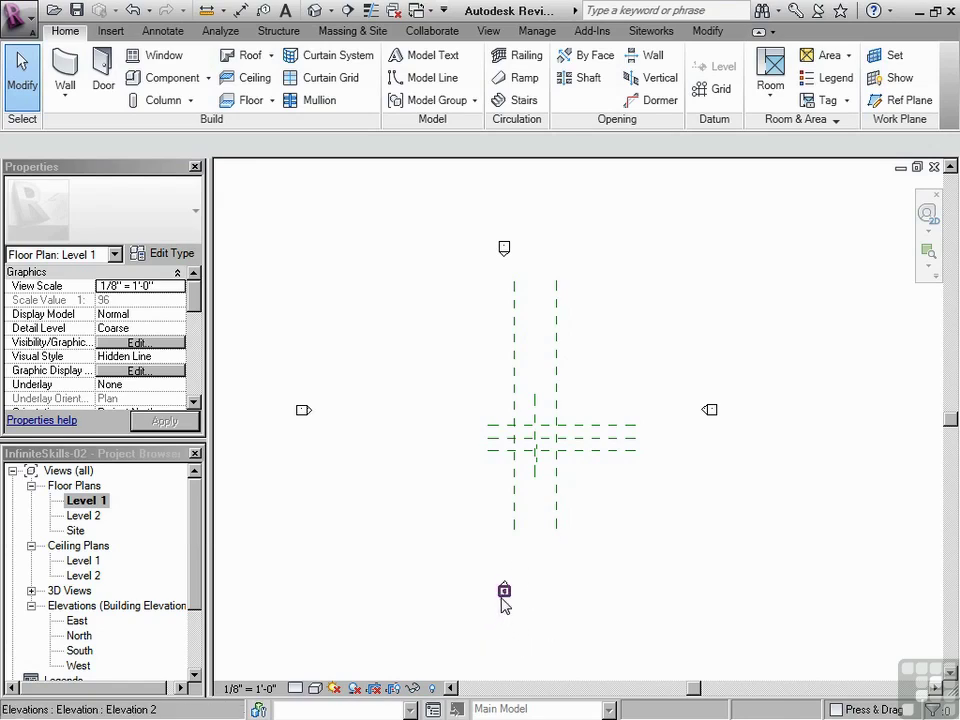
pyautogui.click(505, 596)
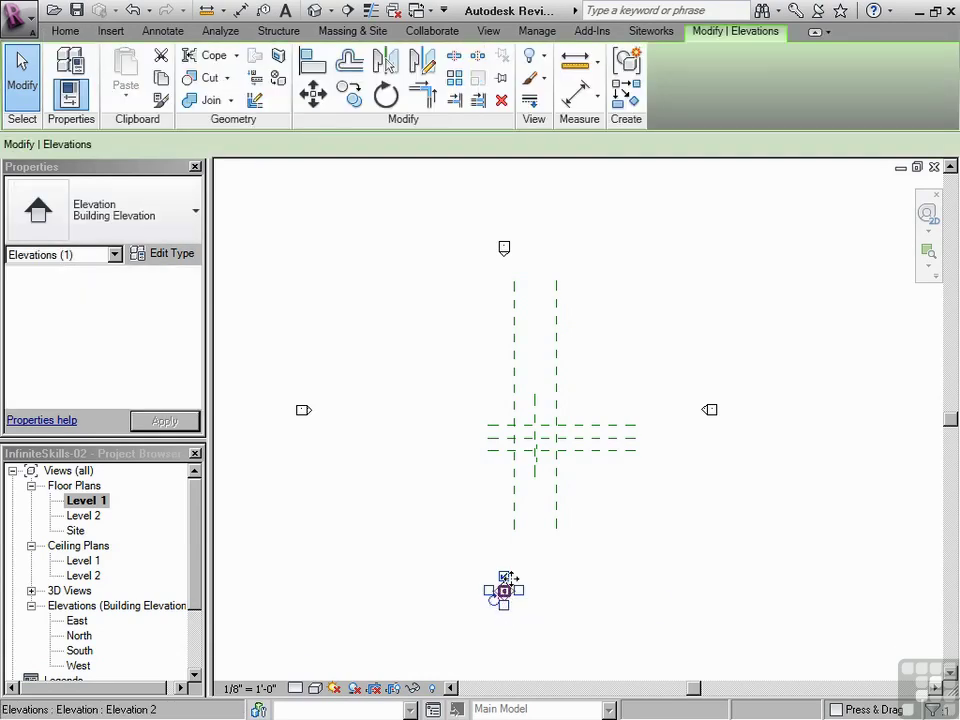
pyautogui.moveTo(508, 579)
pyautogui.mouseDown()
pyautogui.moveTo(523, 564)
pyautogui.moveTo(536, 506)
pyautogui.moveTo(541, 512)
pyautogui.mouseUp()
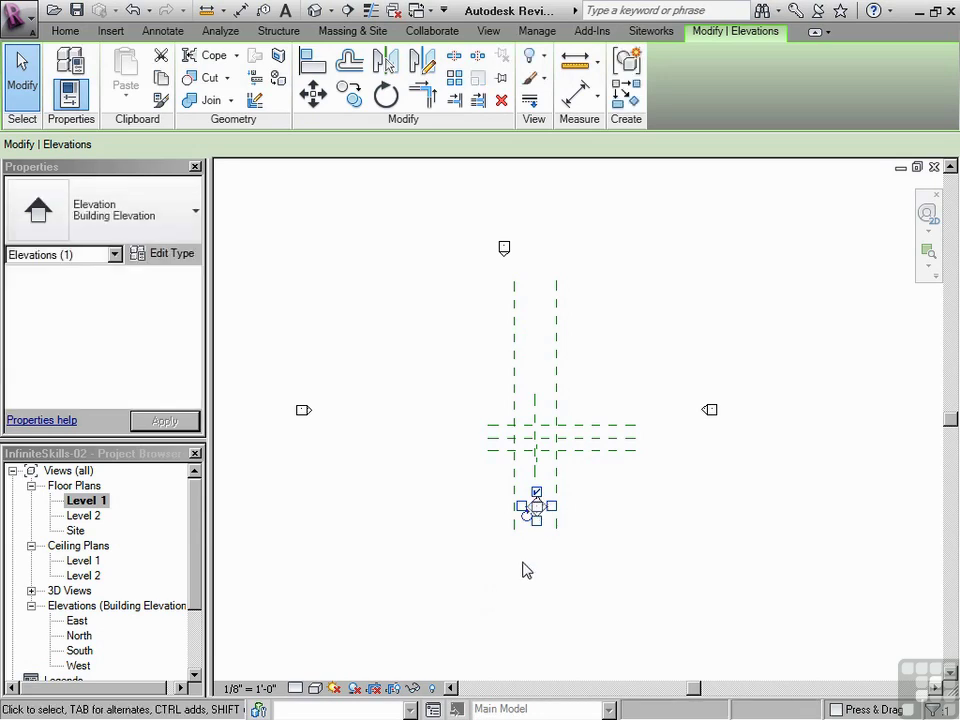
pyautogui.press('Escape')
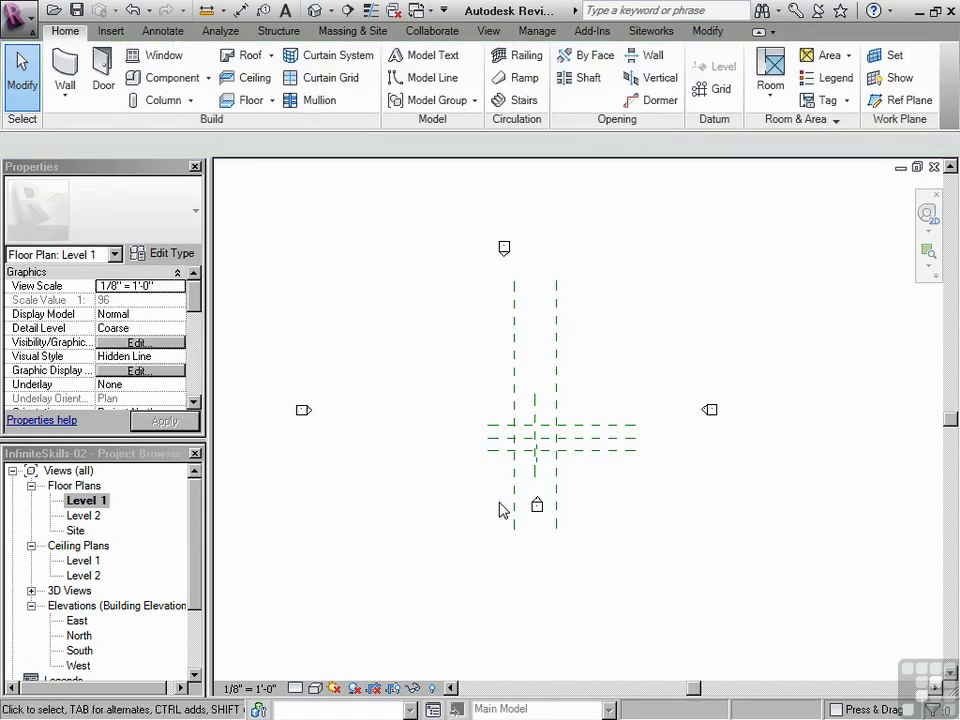
# Step: Reselect the south marker and zoom out to inspect its elevation line across the plan
pyautogui.scroll(5, 501, 510)
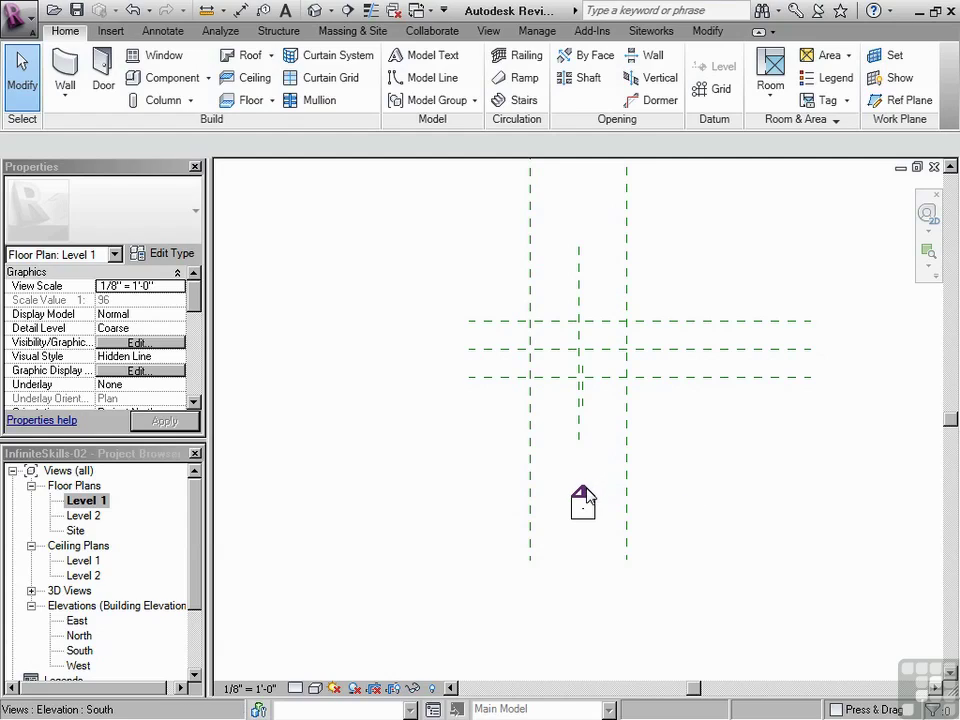
pyautogui.click(584, 495)
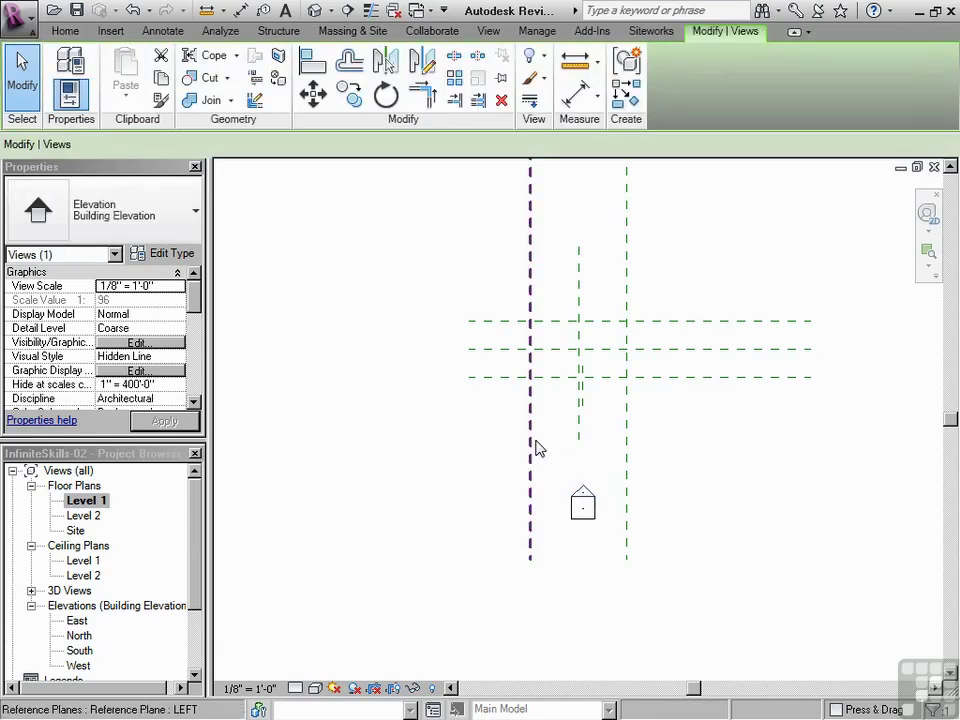
pyautogui.scroll(-4, 480, 467)
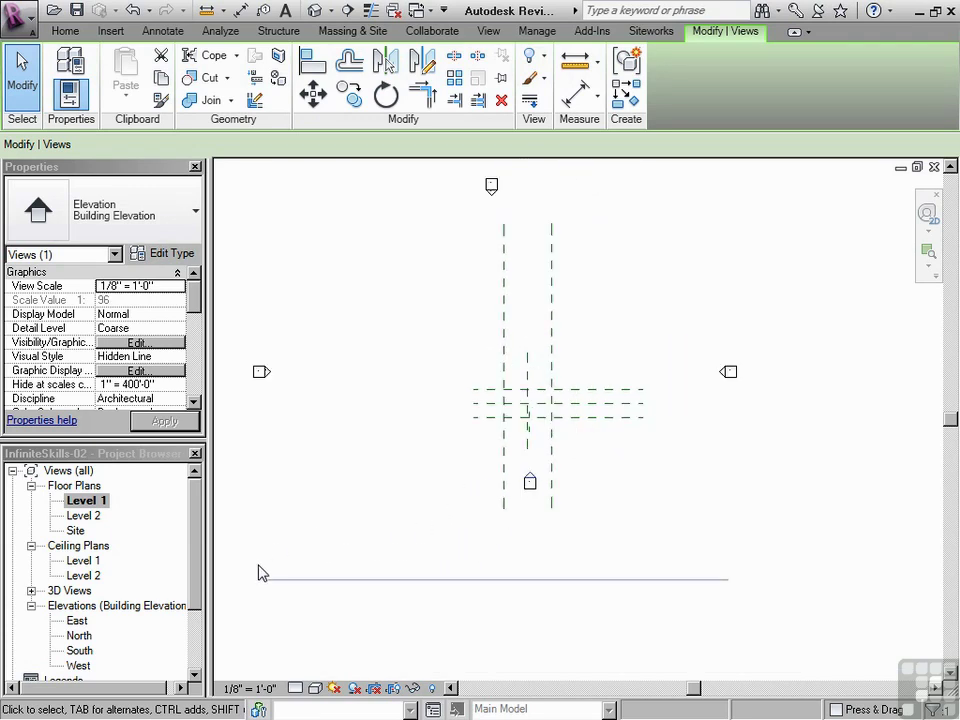
pyautogui.click(729, 580)
# Step: Deselect the south marker and undo its last Drag from the Undo list
pyautogui.click(512, 621)
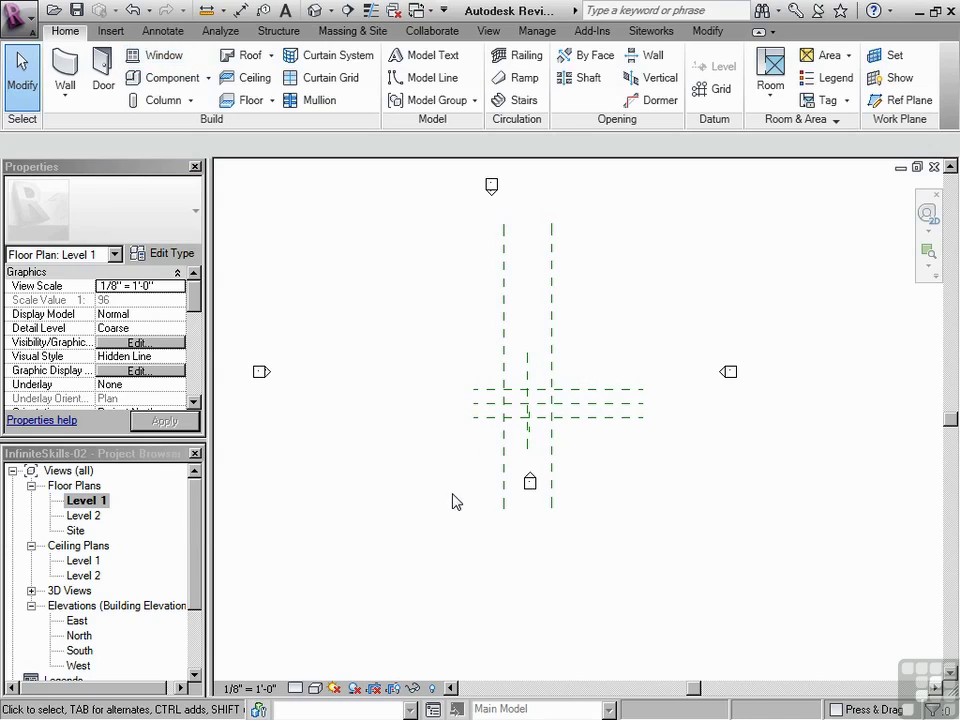
pyautogui.click(148, 11)
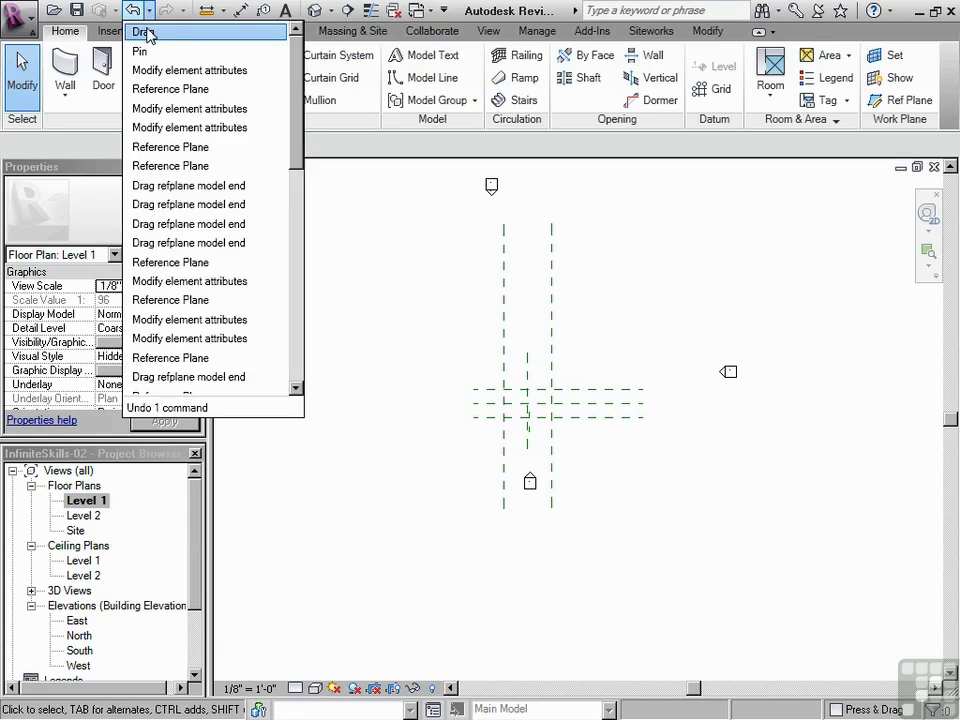
pyautogui.click(143, 33)
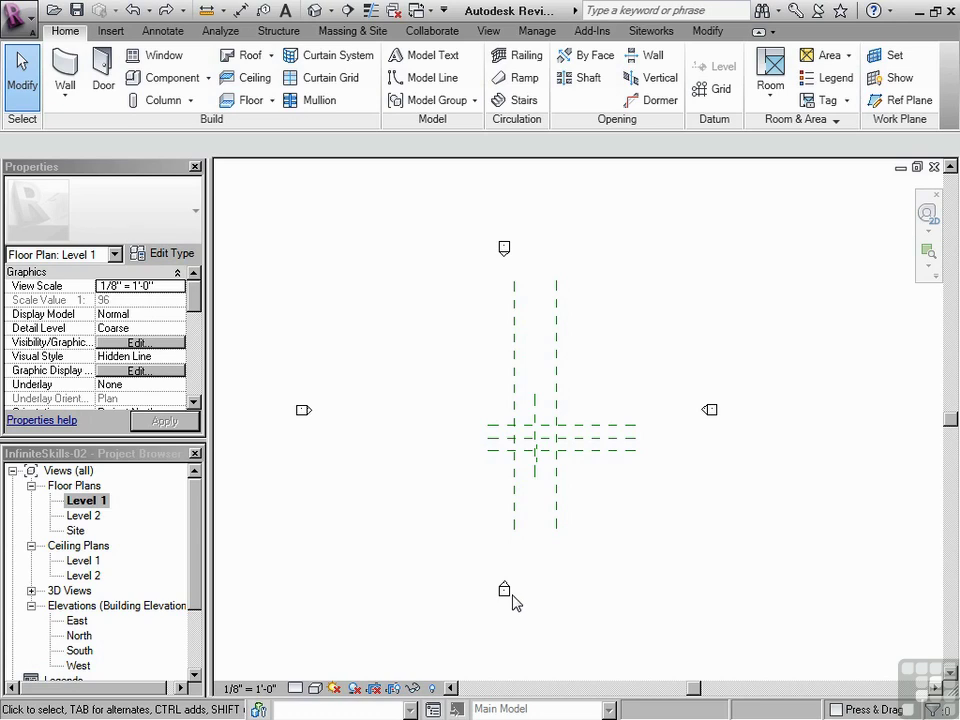
# Step: Window-select the south marker, drag it up beneath the reference planes, and check its elevation line
pyautogui.click(507, 591)
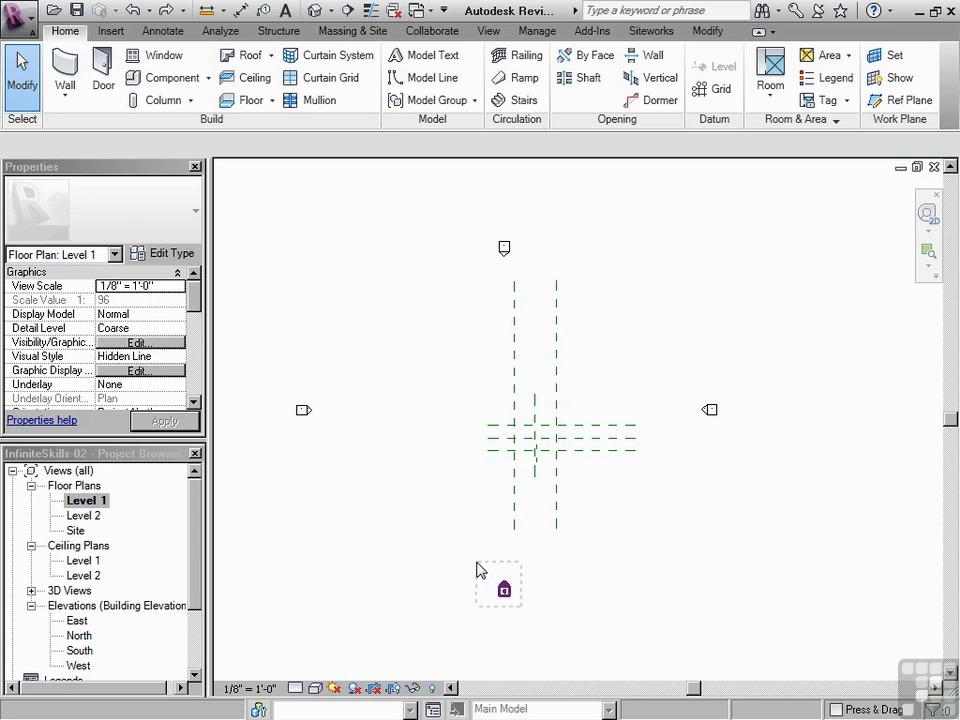
pyautogui.moveTo(477, 570)
pyautogui.mouseDown()
pyautogui.moveTo(525, 579)
pyautogui.moveTo(544, 522)
pyautogui.mouseUp()
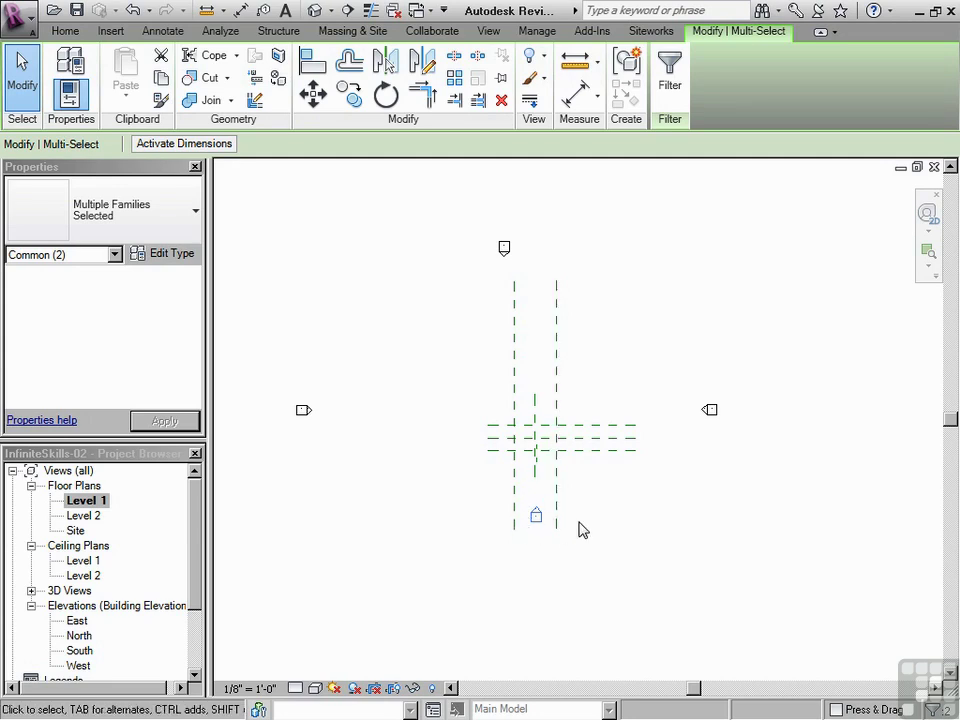
pyautogui.click(580, 530)
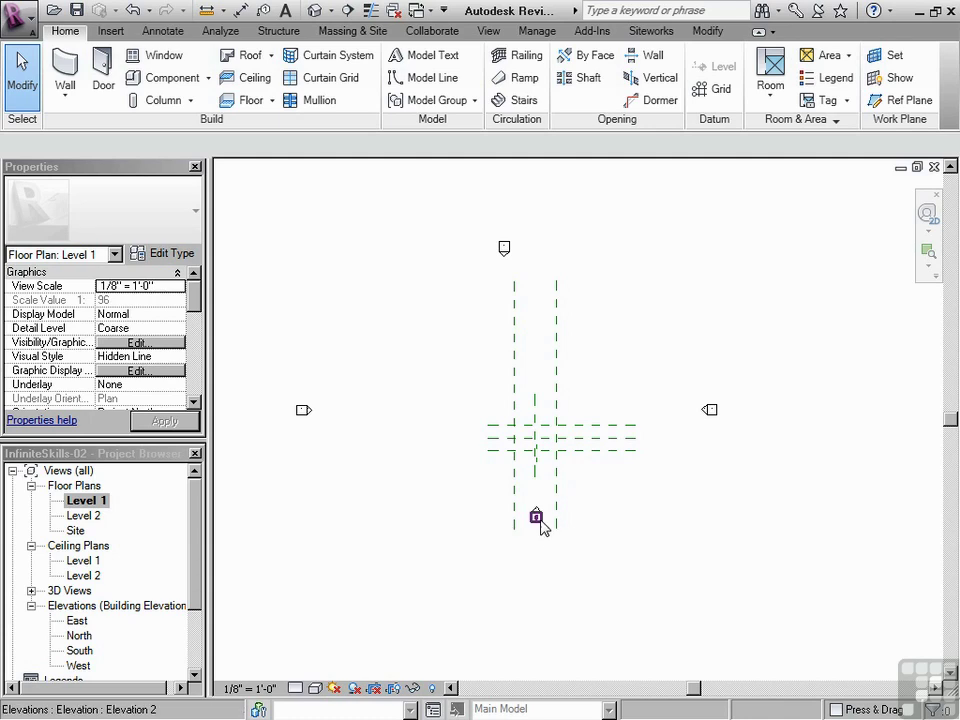
pyautogui.scroll(5, 538, 522)
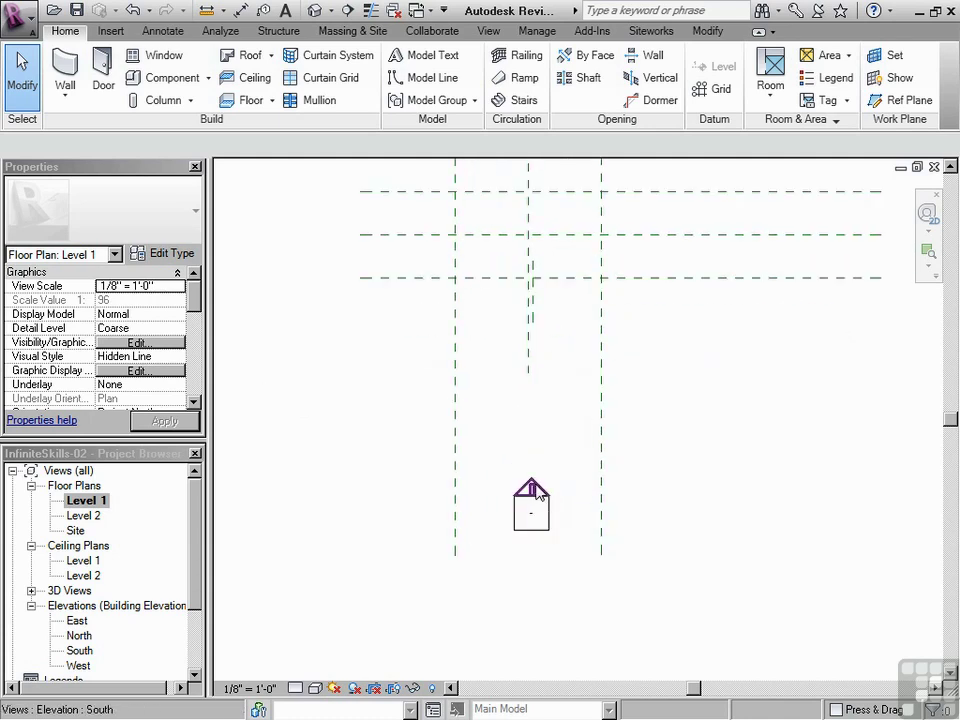
pyautogui.click(537, 490)
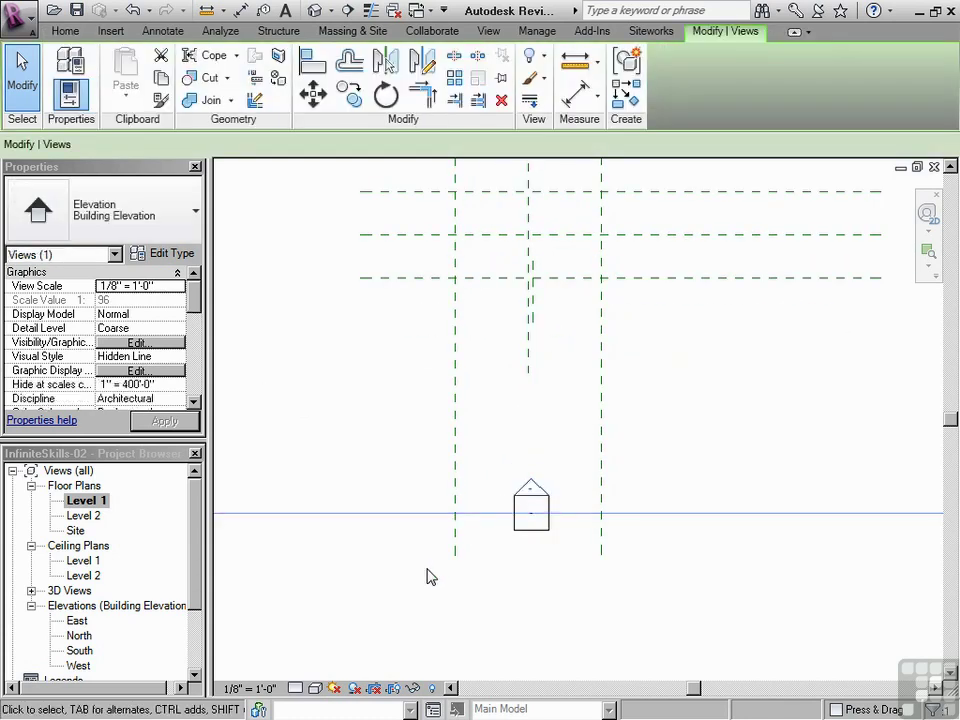
pyautogui.scroll(-5, 470, 593)
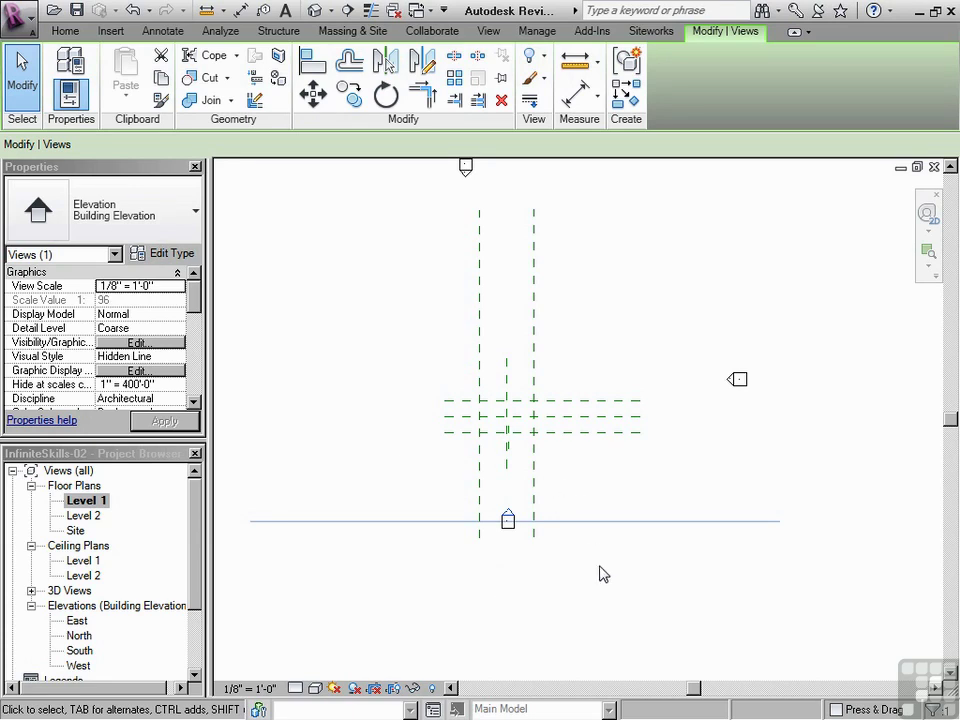
# Step: Window-select the right-hand elevation marker and drag it in beside the reference planes
pyautogui.click(671, 463)
pyautogui.scroll(-2, 671, 463)
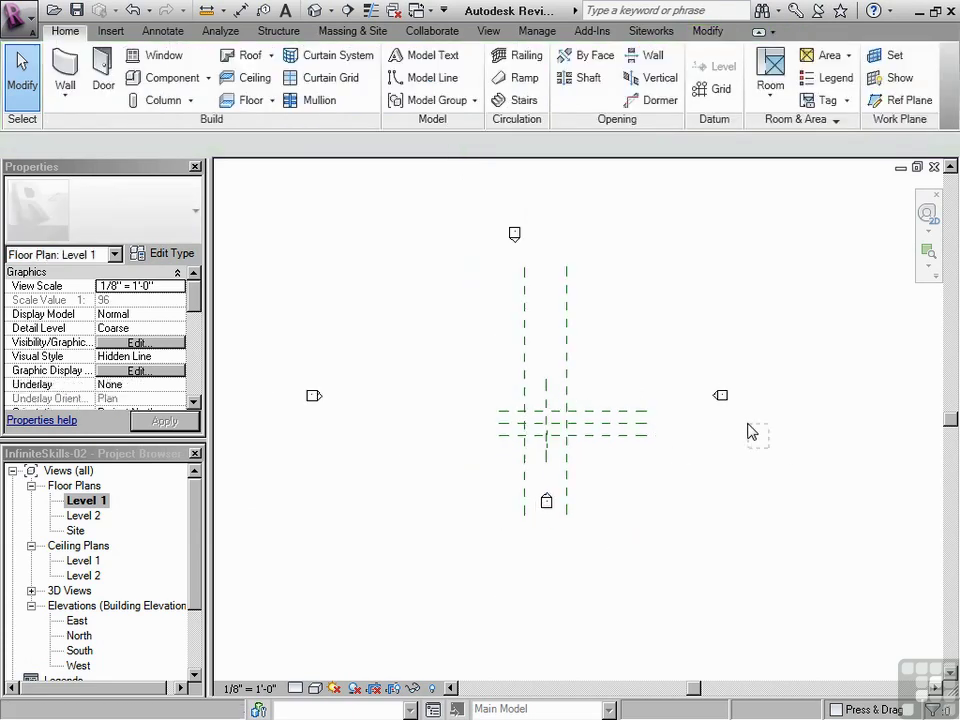
pyautogui.moveTo(752, 432)
pyautogui.mouseDown()
pyautogui.moveTo(719, 379)
pyautogui.moveTo(690, 360)
pyautogui.moveTo(698, 362)
pyautogui.mouseUp()
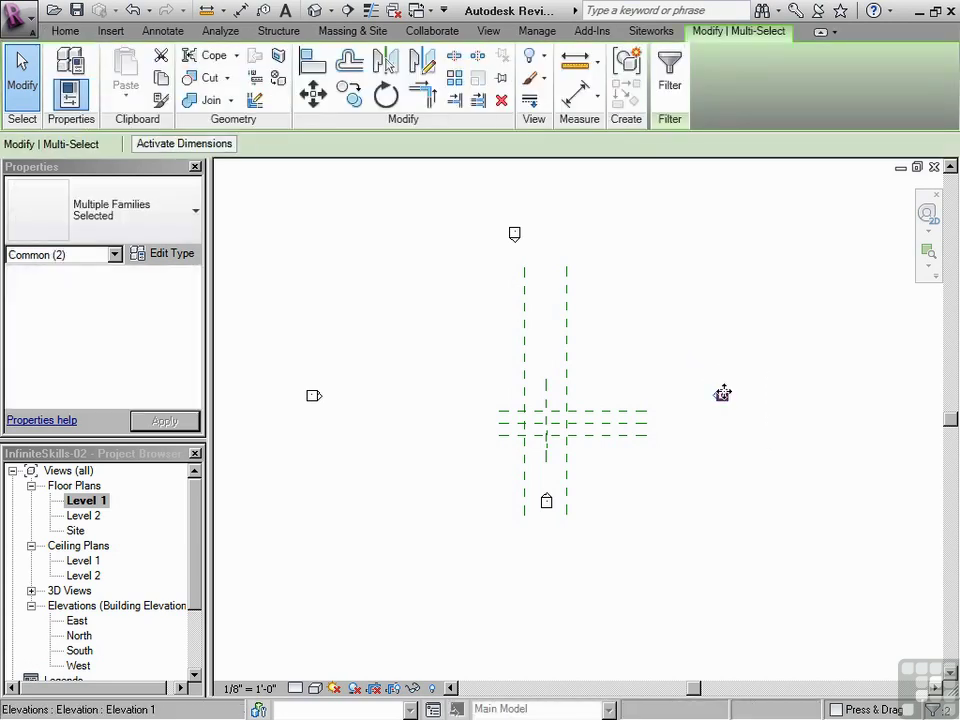
pyautogui.moveTo(714, 405)
pyautogui.mouseDown()
pyautogui.moveTo(679, 431)
pyautogui.moveTo(625, 424)
pyautogui.mouseUp()
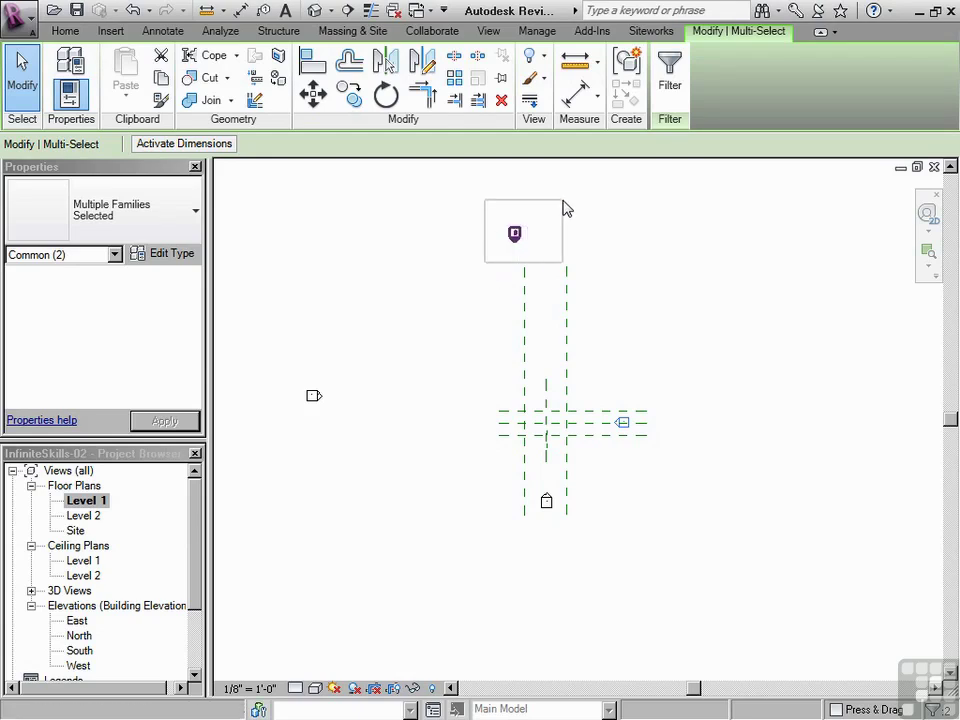
pyautogui.press('Escape')
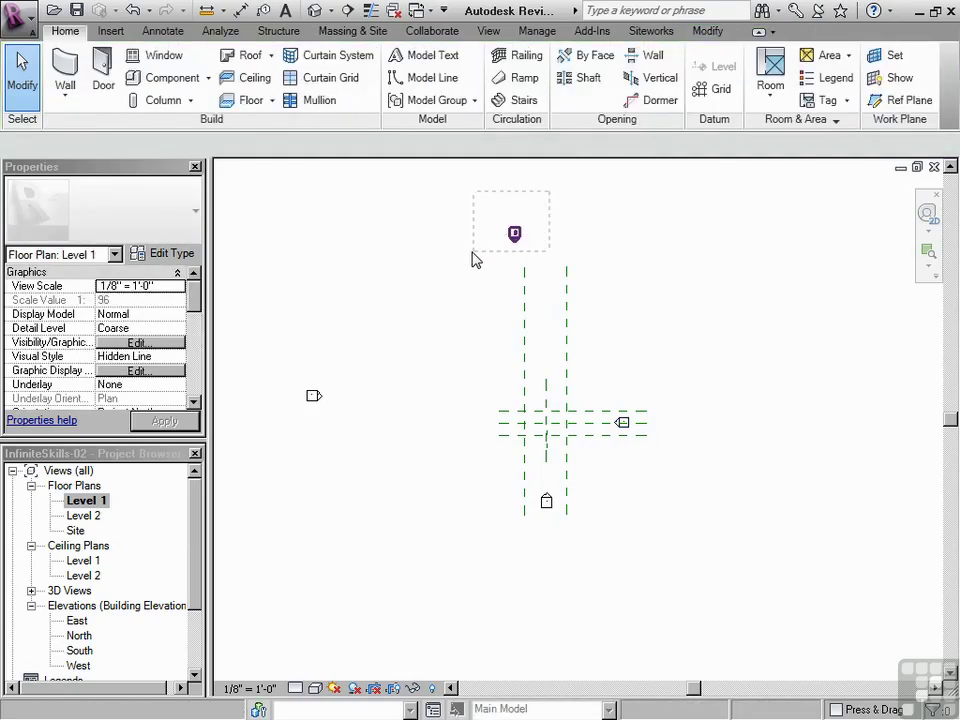
# Step: Drag the top and left elevation markers in close to the reference planes
pyautogui.moveTo(473, 260); pyautogui.dragTo(651, 549)
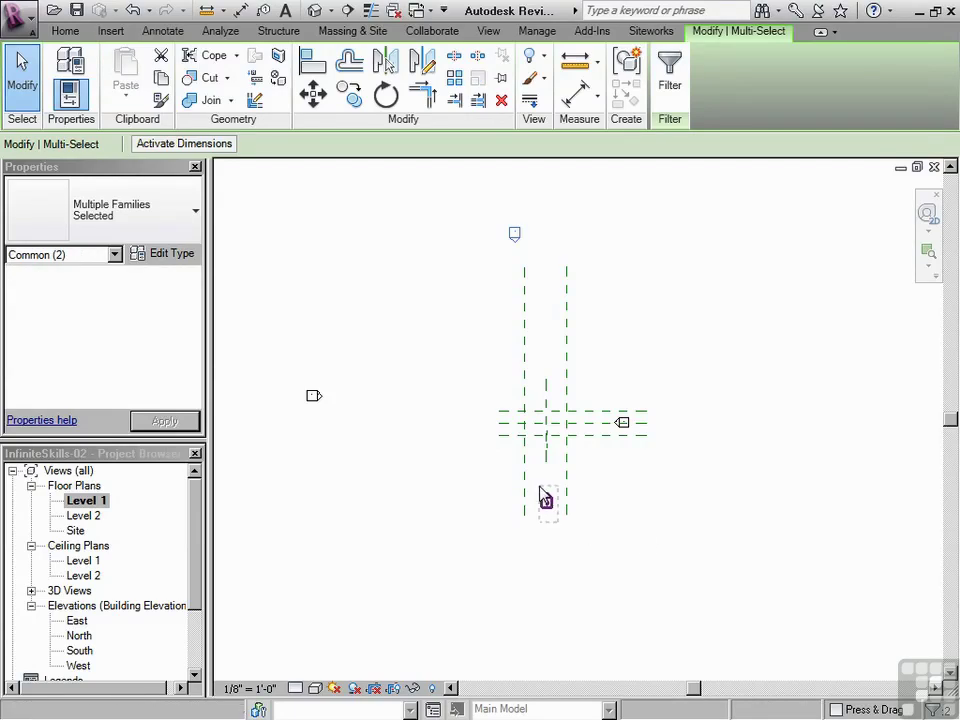
pyautogui.moveTo(558, 522); pyautogui.dragTo(556, 564)
pyautogui.moveTo(547, 207)
pyautogui.mouseDown()
pyautogui.moveTo(489, 251)
pyautogui.moveTo(525, 272)
pyautogui.moveTo(553, 365)
pyautogui.moveTo(546, 361)
pyautogui.mouseUp()
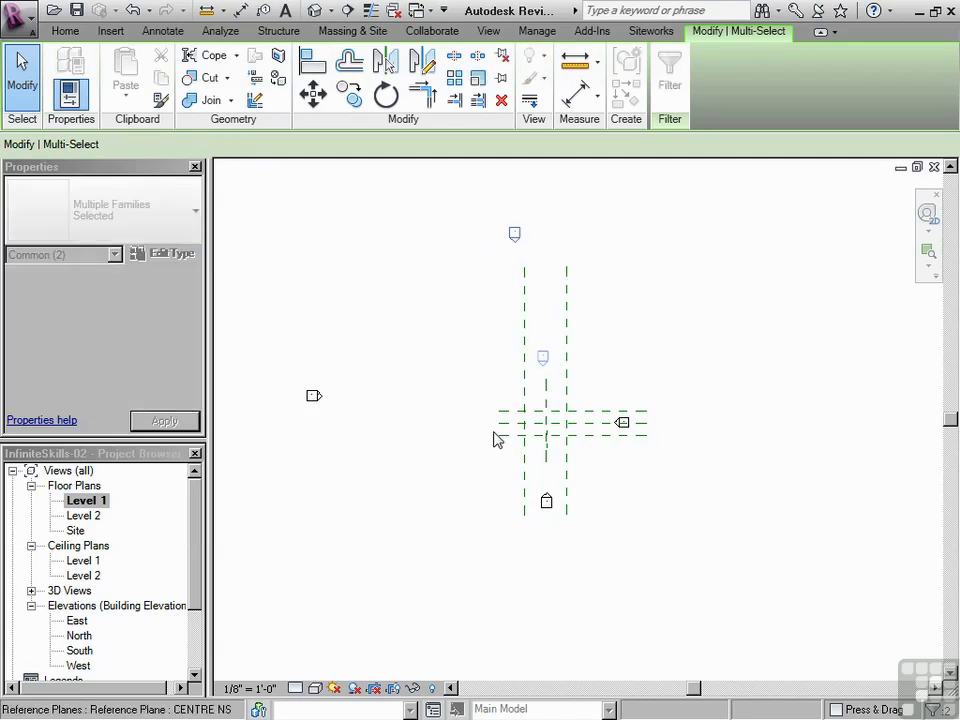
pyautogui.moveTo(384, 446); pyautogui.dragTo(276, 352)
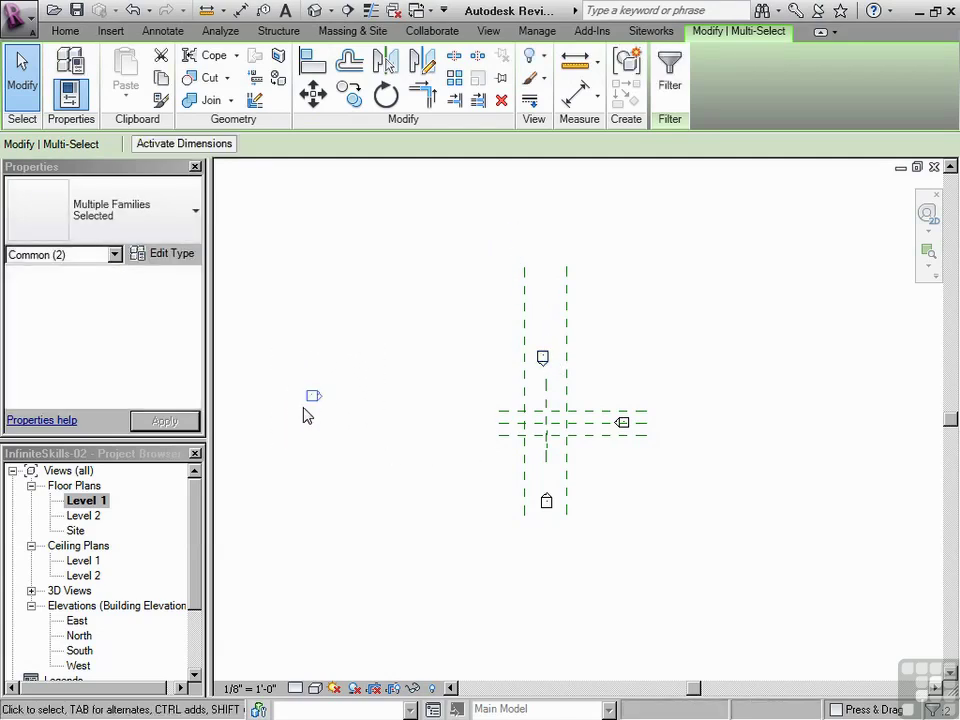
pyautogui.moveTo(311, 394)
pyautogui.mouseDown()
pyautogui.moveTo(358, 418)
pyautogui.moveTo(497, 422)
pyautogui.moveTo(488, 423)
pyautogui.mouseUp()
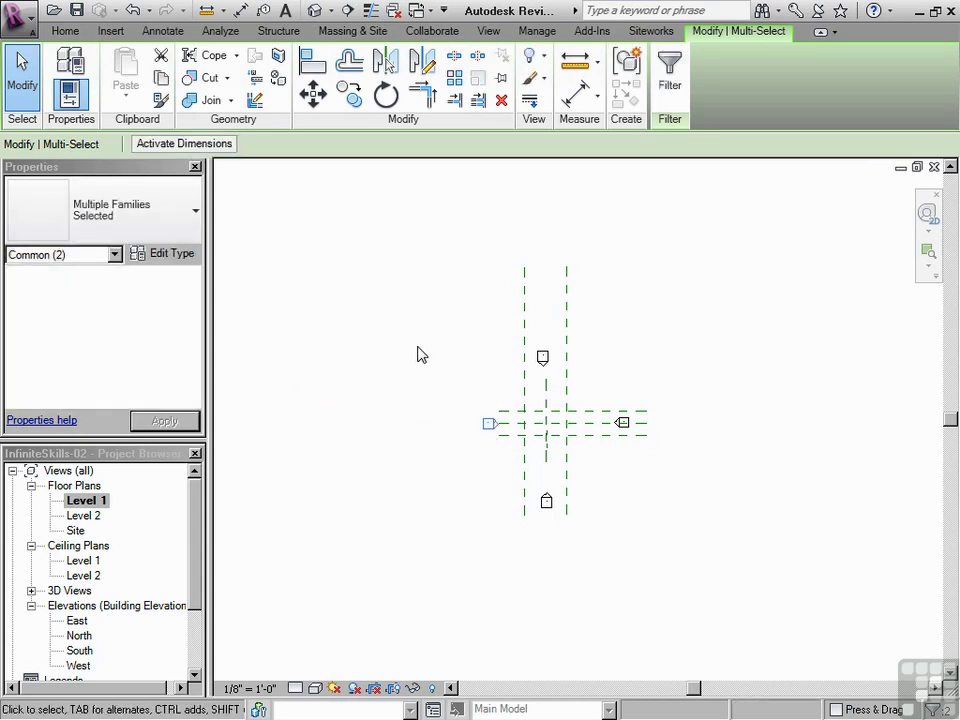